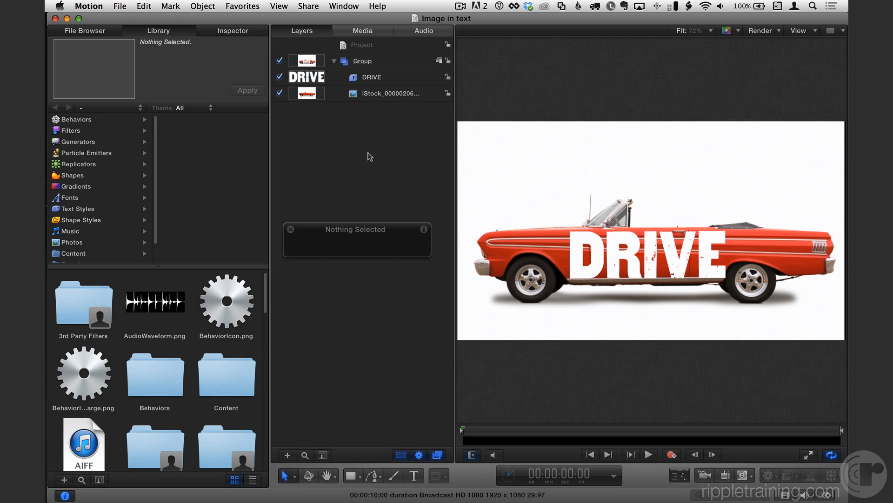
# Examine the face fill options of the DRIVE text's style and preview the text with the car image temporarily hidden.
pyautogui.click(389, 80)
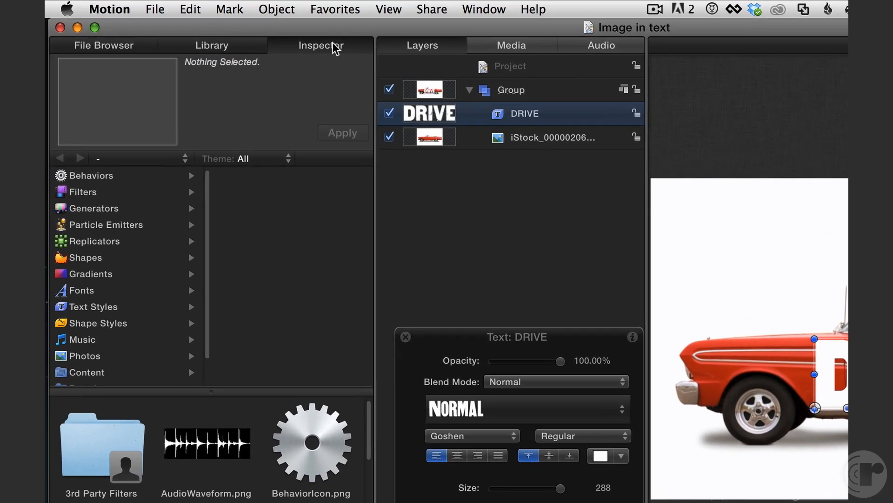
pyautogui.click(233, 31)
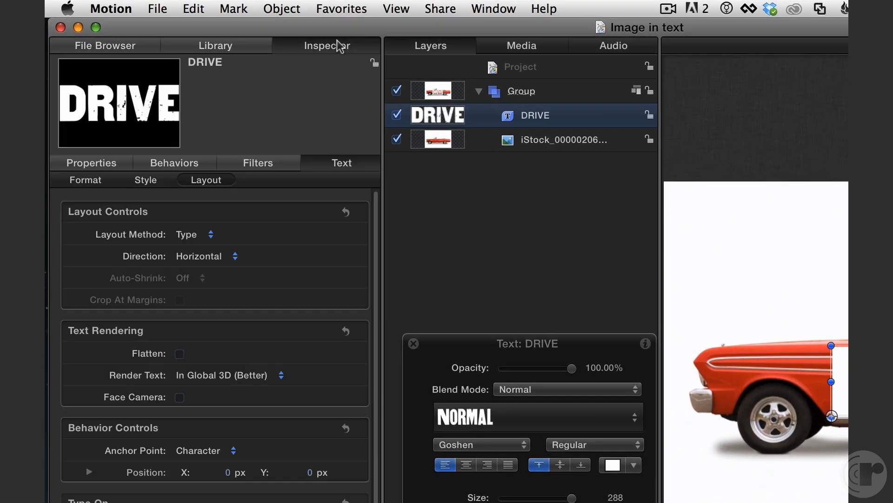
pyautogui.click(146, 181)
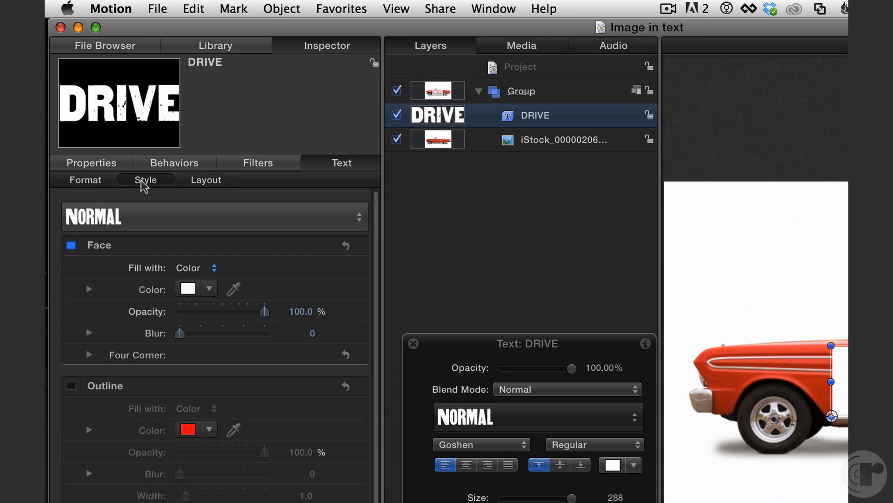
pyautogui.click(199, 268)
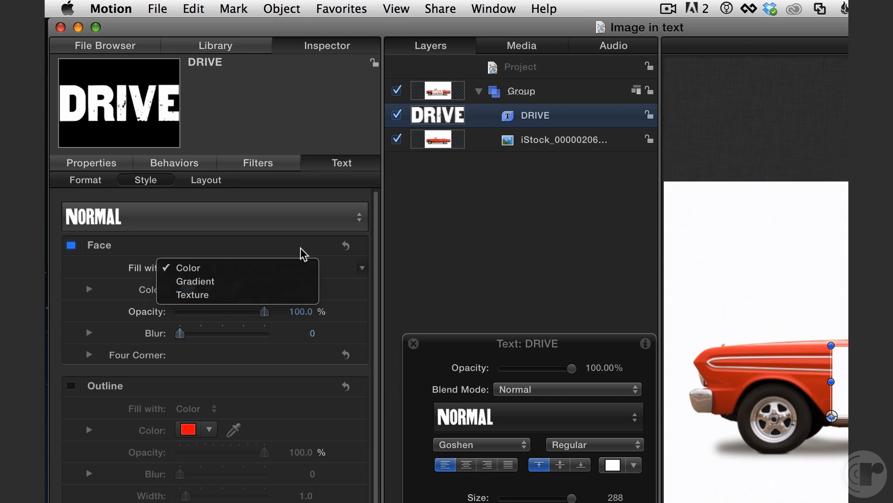
pyautogui.click(521, 227)
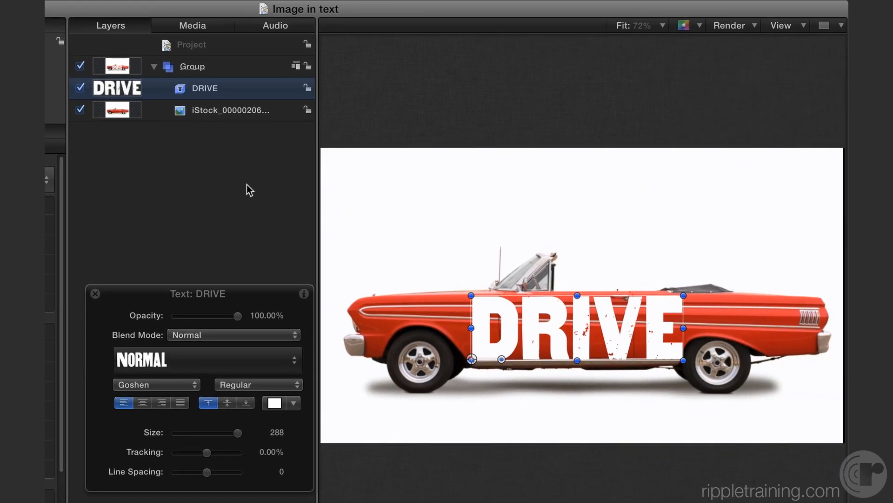
pyautogui.click(80, 110)
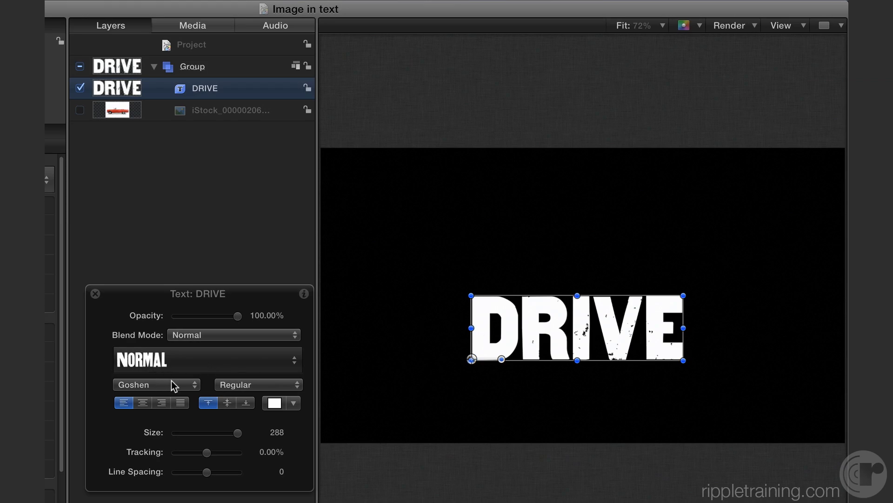
pyautogui.click(80, 110)
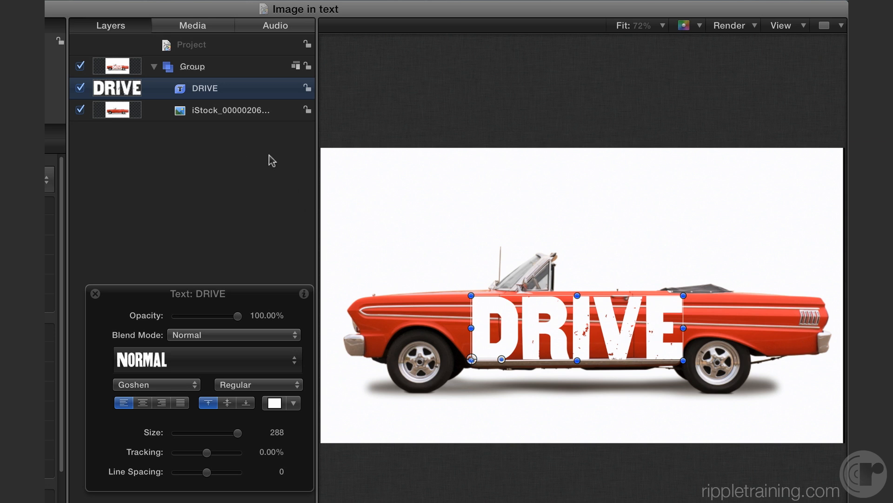
# Add an image mask to the iStock car image and set the DRIVE text as its mask source.
pyautogui.click(214, 109)
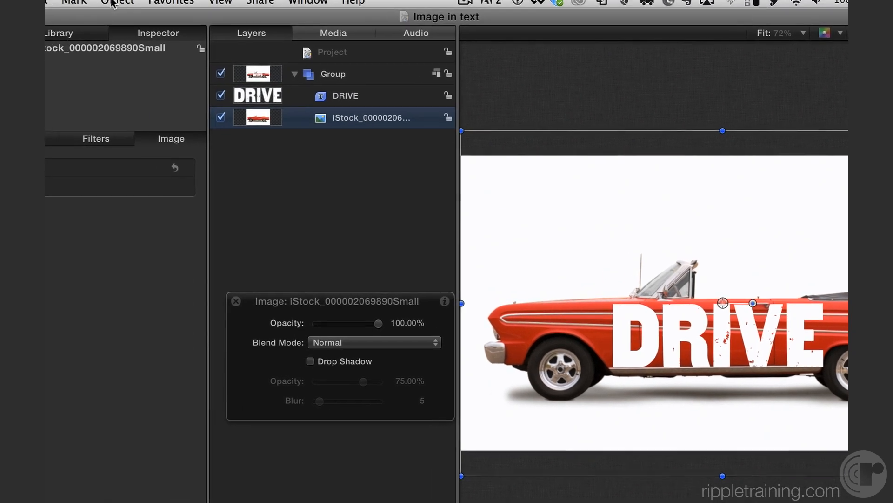
pyautogui.click(113, 3)
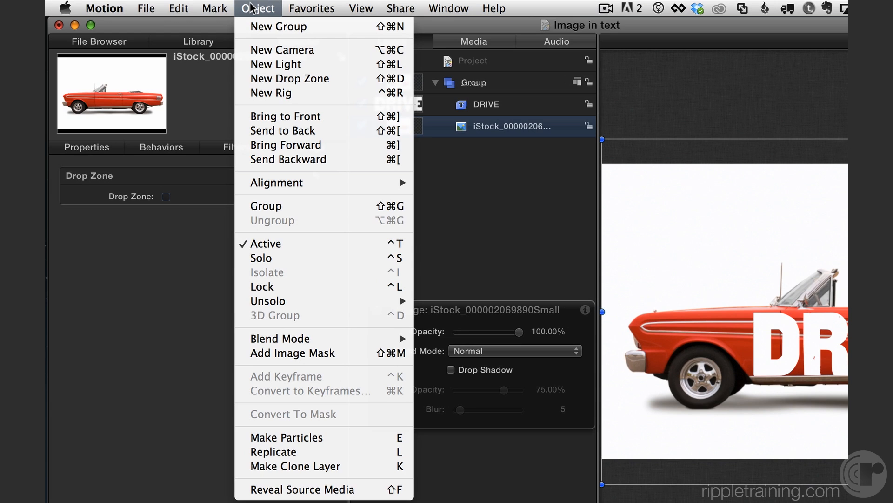
pyautogui.click(359, 353)
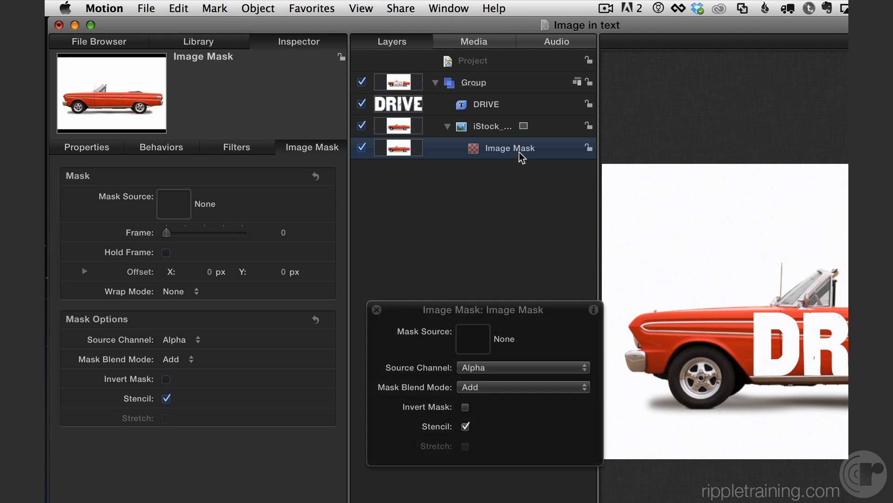
pyautogui.moveTo(413, 310); pyautogui.dragTo(428, 222)
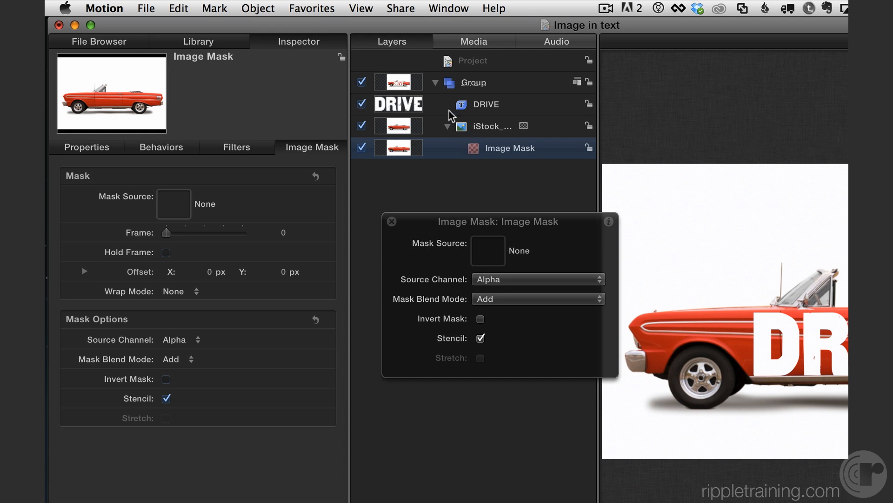
pyautogui.moveTo(463, 107); pyautogui.dragTo(493, 249)
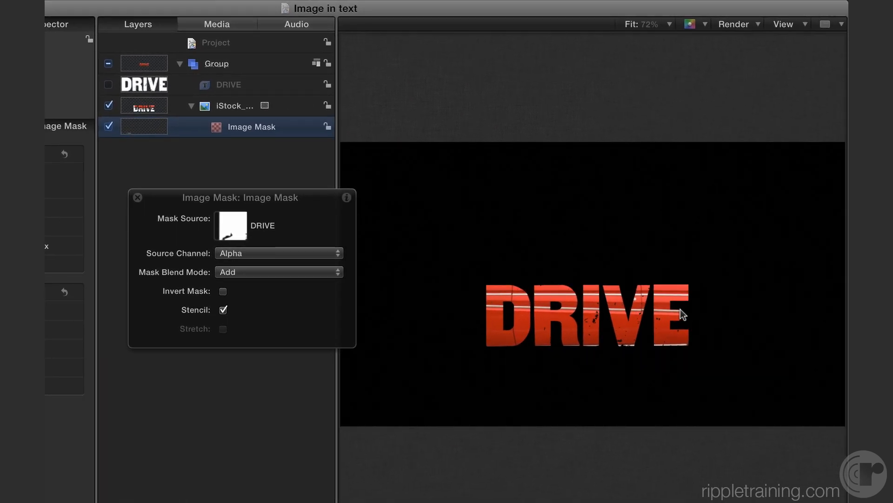
# Try Luminance as the image mask's source channel and return it to Alpha.
pyautogui.moveTo(295, 198); pyautogui.dragTo(229, 170)
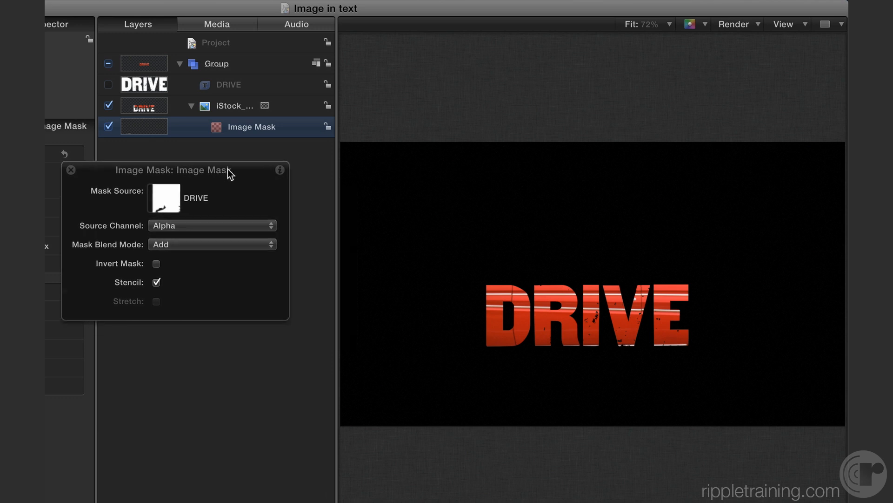
pyautogui.click(223, 228)
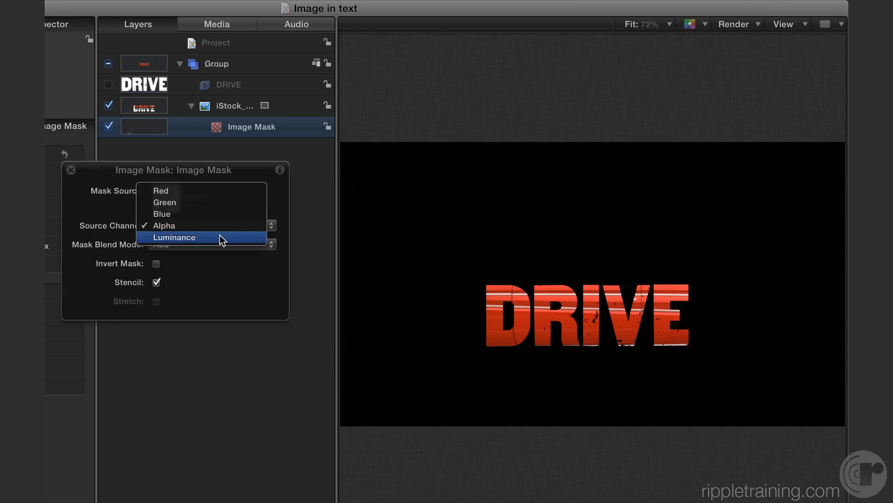
pyautogui.click(220, 238)
pyautogui.click(216, 225)
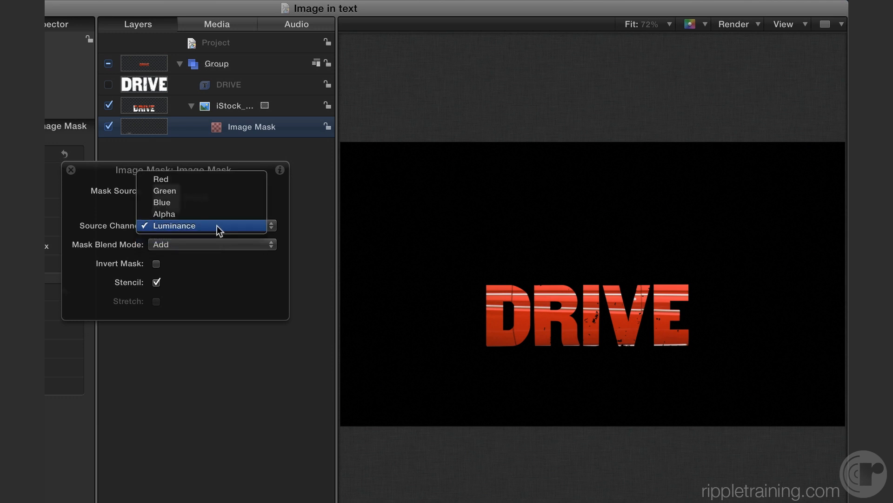
pyautogui.click(219, 220)
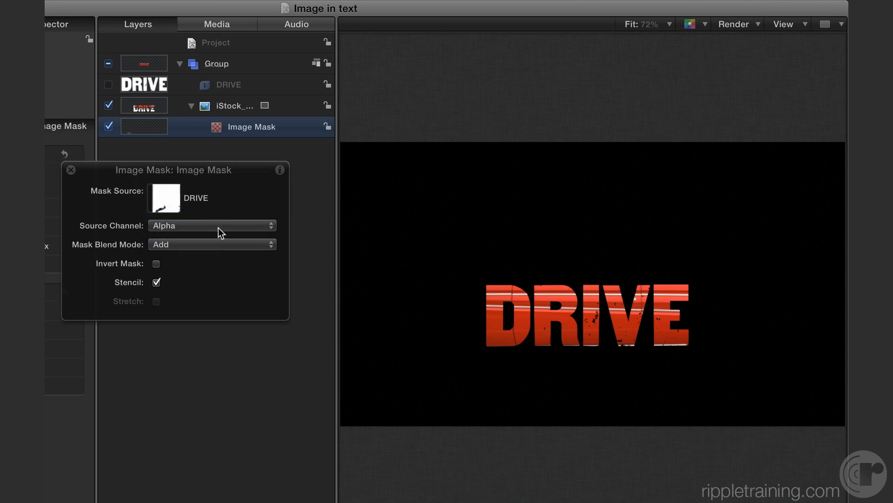
pyautogui.moveTo(244, 175); pyautogui.dragTo(272, 254)
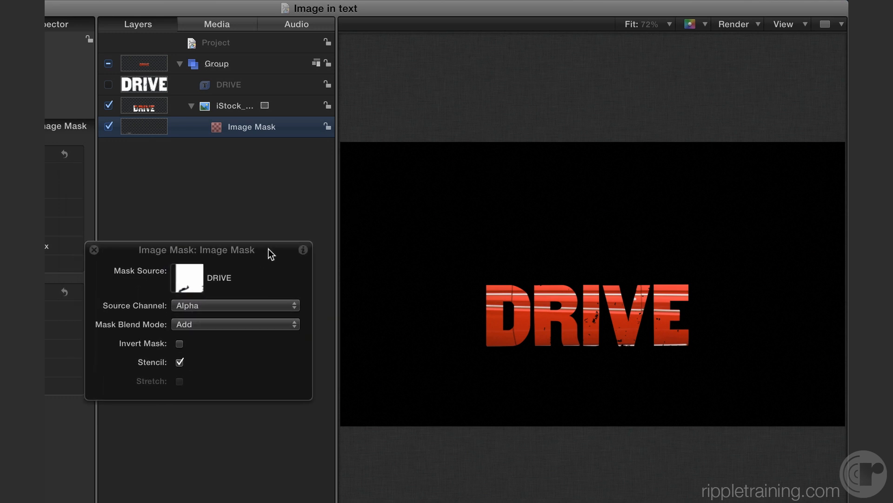
# Enlarge and reposition the DRIVE text so it spans the car from wheel to wheel, and move the whole group slightly upward.
pyautogui.click(230, 88)
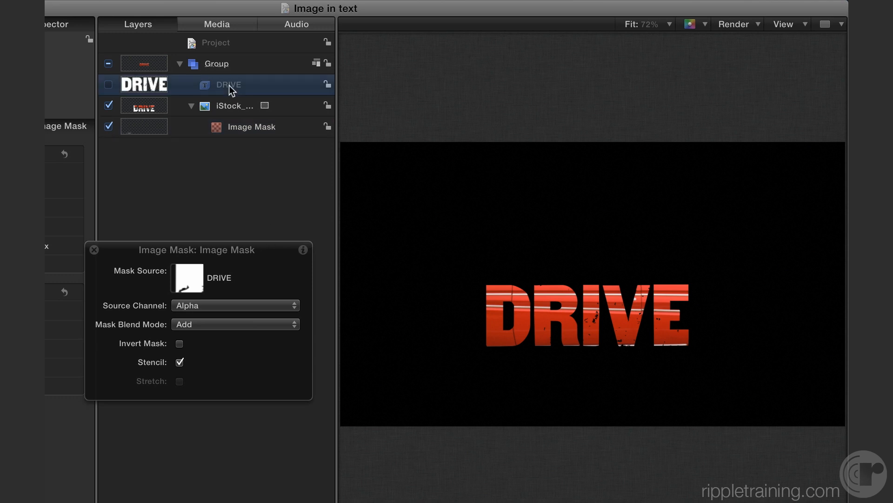
pyautogui.moveTo(568, 335)
pyautogui.mouseDown()
pyautogui.moveTo(550, 281)
pyautogui.moveTo(606, 275)
pyautogui.moveTo(665, 288)
pyautogui.moveTo(710, 312)
pyautogui.moveTo(707, 338)
pyautogui.moveTo(613, 365)
pyautogui.moveTo(471, 363)
pyautogui.moveTo(565, 348)
pyautogui.moveTo(573, 330)
pyautogui.mouseUp()
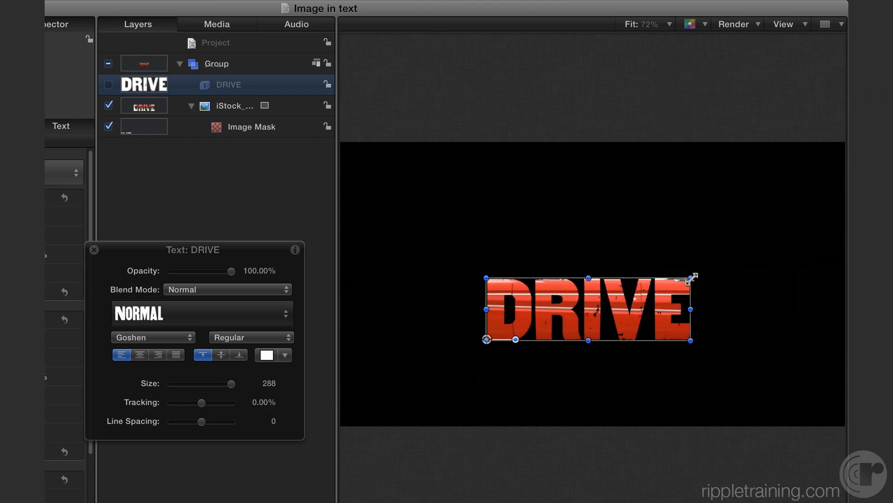
pyautogui.moveTo(691, 278); pyautogui.dragTo(629, 310)
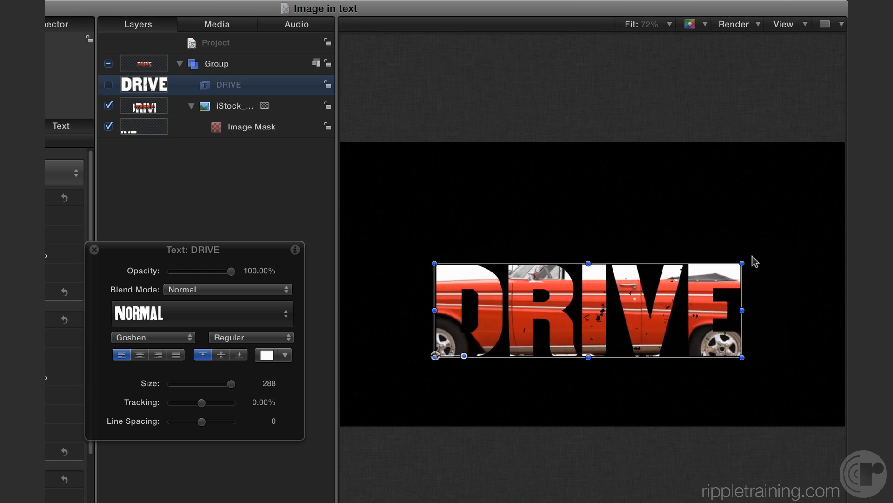
pyautogui.moveTo(742, 262); pyautogui.dragTo(787, 240)
pyautogui.moveTo(703, 289); pyautogui.dragTo(670, 309)
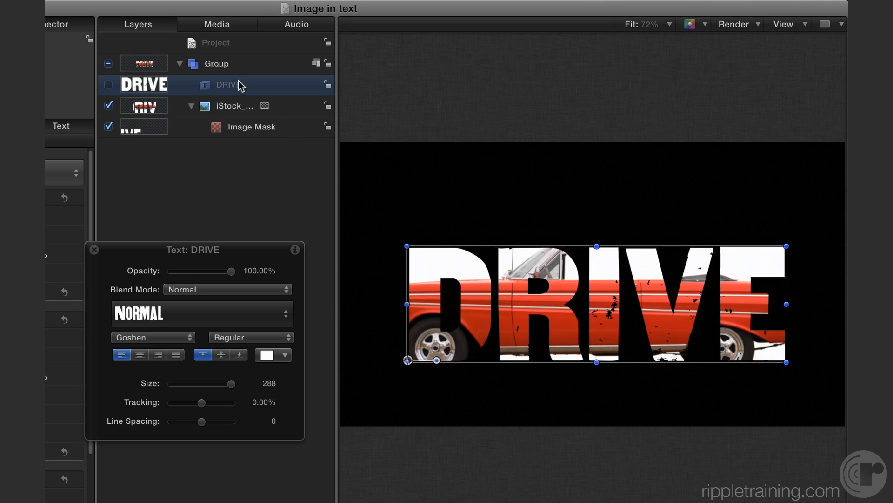
pyautogui.click(223, 66)
pyautogui.moveTo(601, 327); pyautogui.dragTo(597, 291)
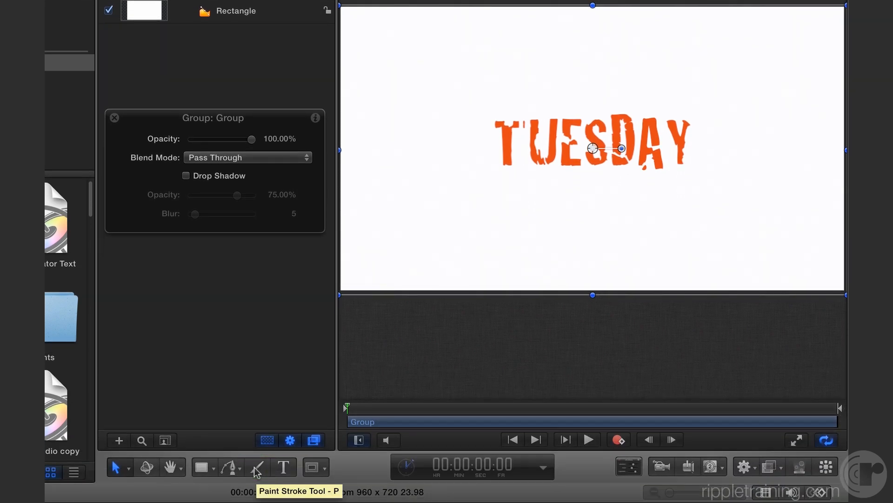
# Draw an open, horizontal two-point Bezier line through the middle of the TUESDAY text, extending past both ends.
pyautogui.click(231, 469)
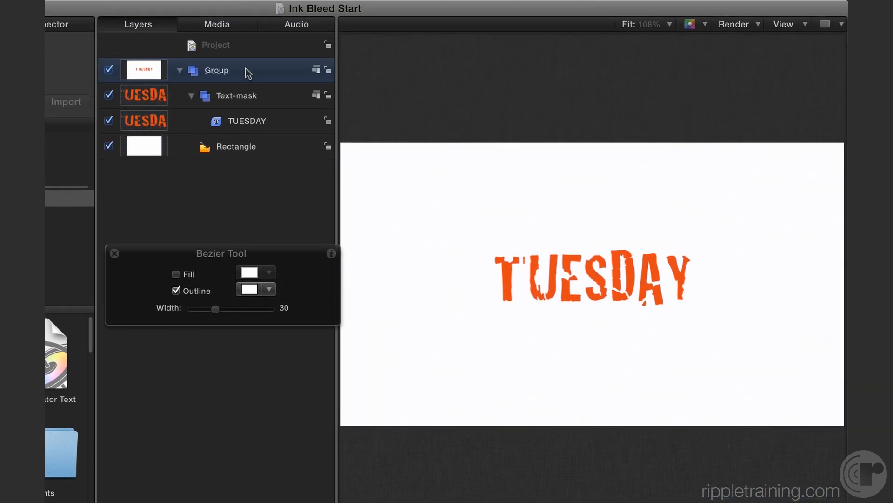
pyautogui.click(427, 276)
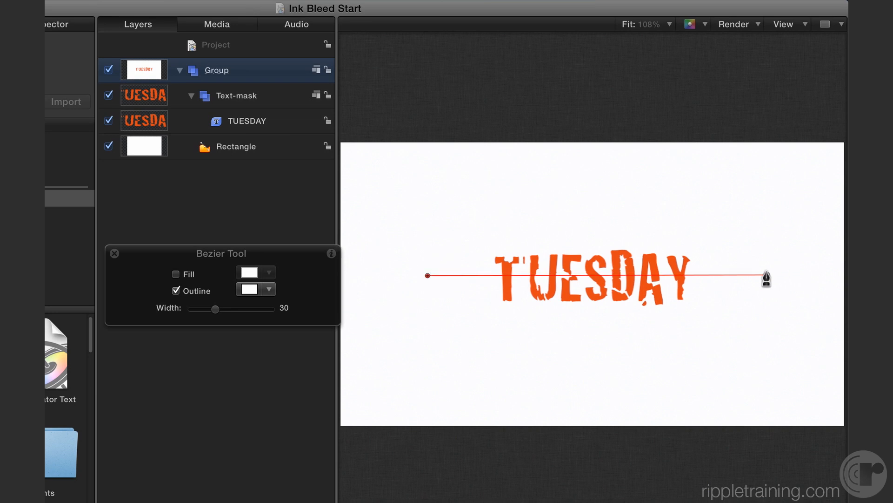
pyautogui.doubleClick(765, 275)
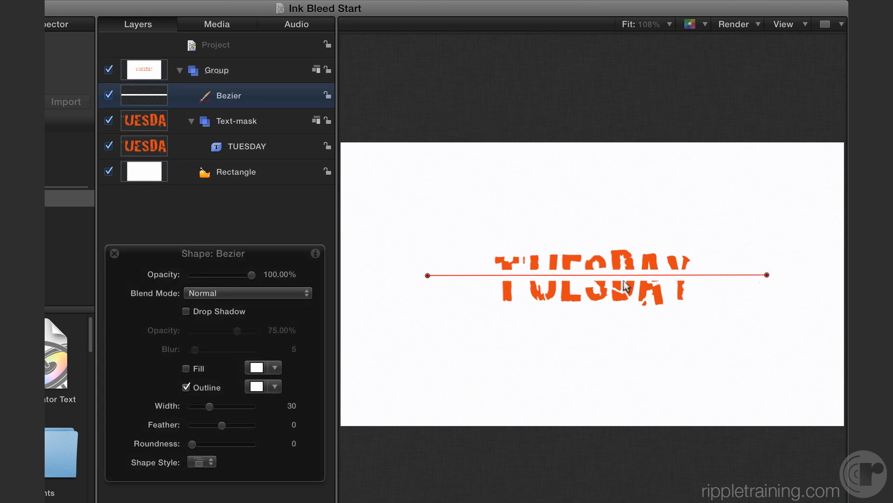
# Hide the white Rectangle background layer and reselect the Bezier line.
pyautogui.click(109, 171)
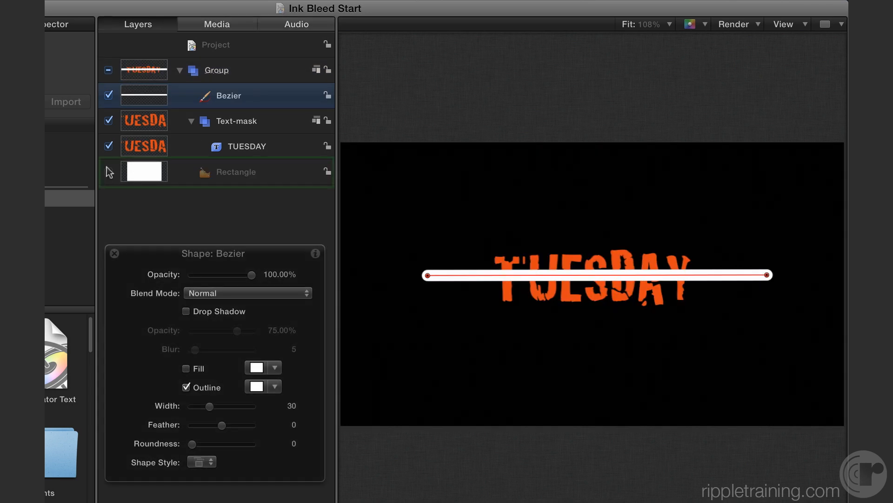
pyautogui.click(245, 171)
pyautogui.click(109, 172)
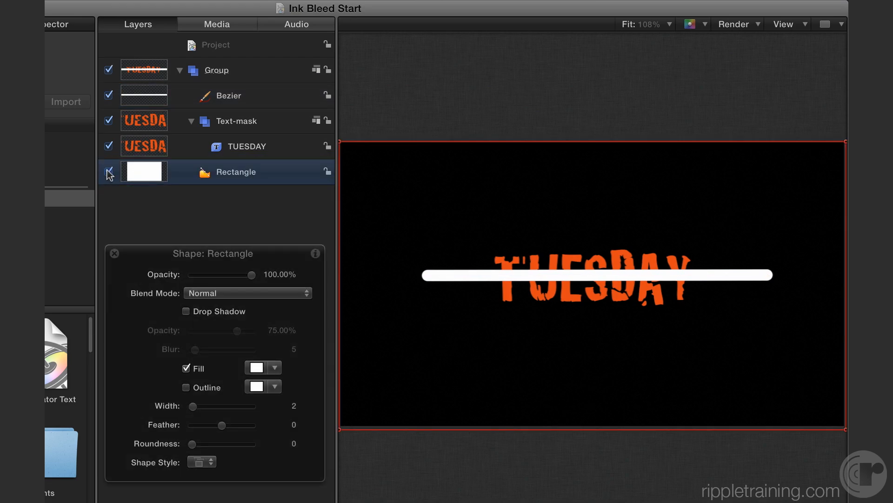
pyautogui.click(109, 171)
pyautogui.click(227, 97)
# Apply the Liquid shape style Ink Bleed 01 Heavy to the Bezier line.
pyautogui.moveTo(267, 254); pyautogui.dragTo(297, 181)
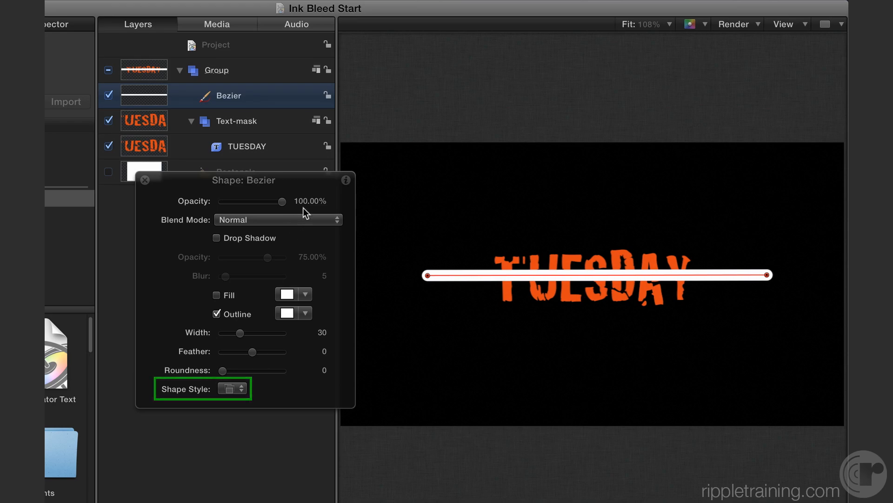
pyautogui.moveTo(309, 180); pyautogui.dragTo(220, 116)
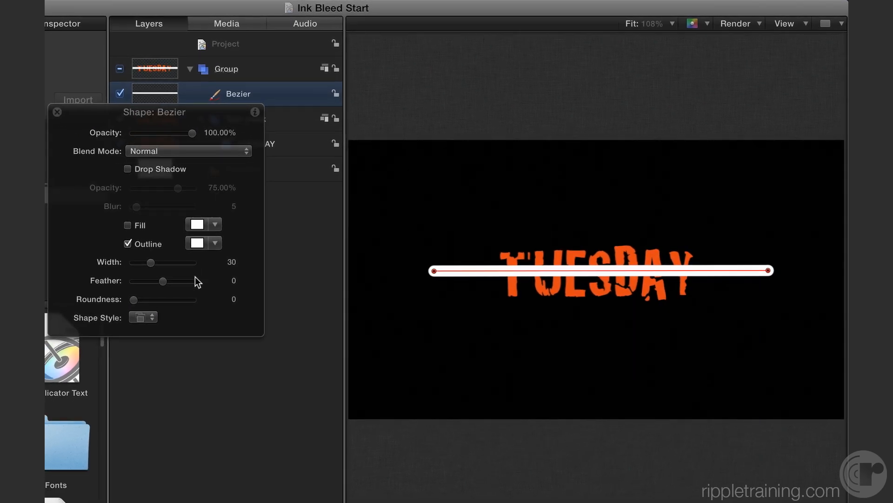
pyautogui.click(151, 319)
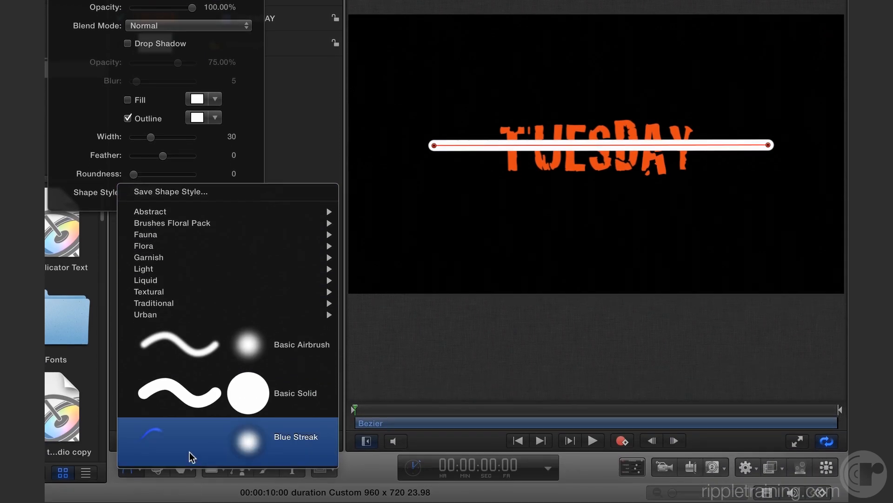
pyautogui.moveTo(189, 281)
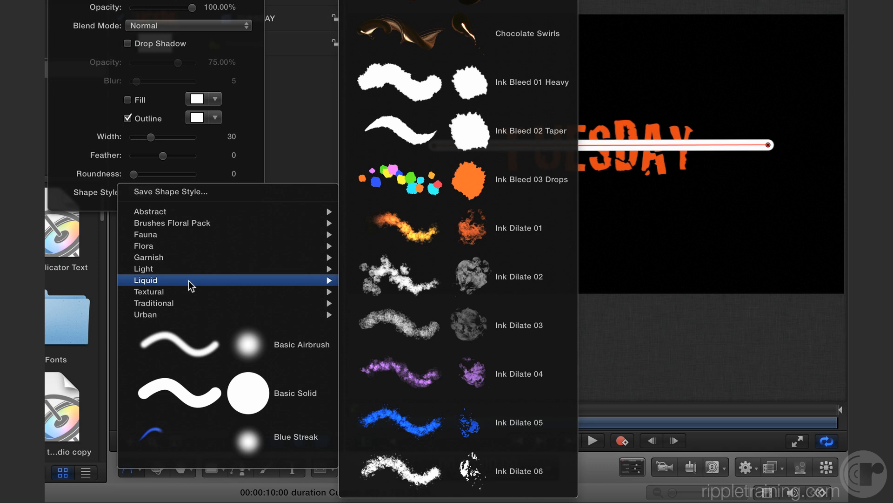
pyautogui.click(490, 82)
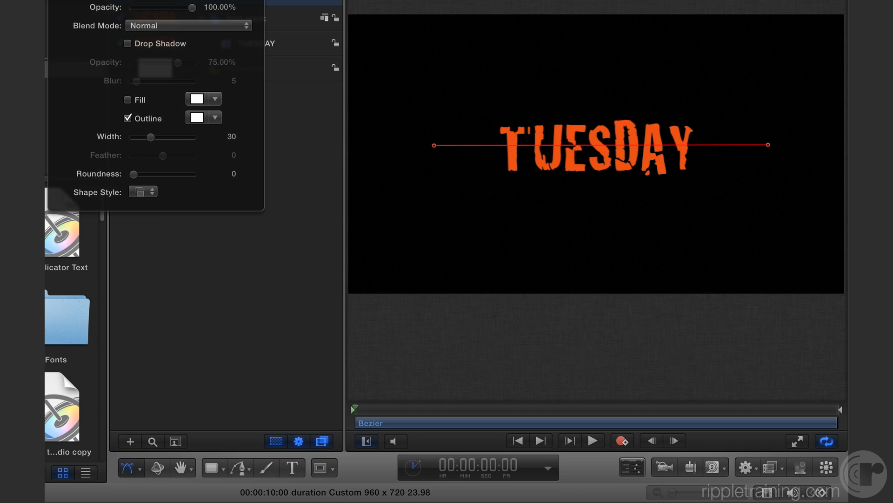
# Play back the ink bleed animation until the stroke extends along the whole line, and stop playback.
pyautogui.moveTo(240, 0); pyautogui.dragTo(149, 165)
pyautogui.click(592, 441)
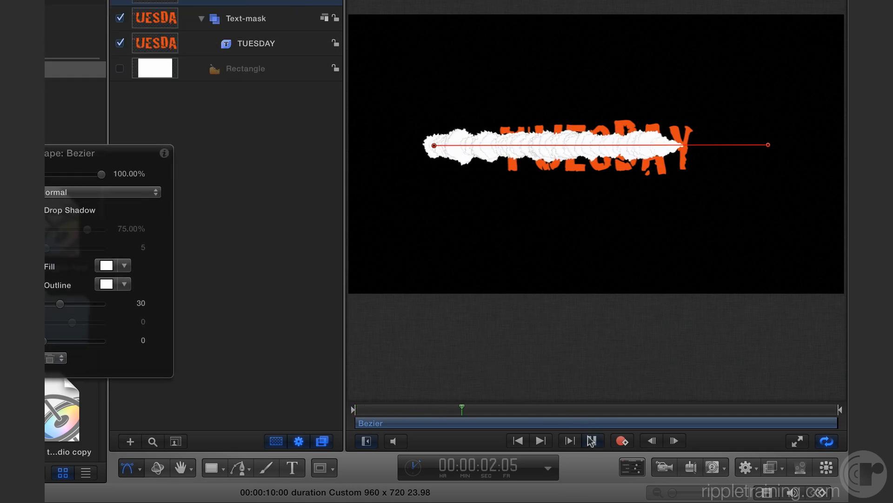
pyautogui.click(592, 441)
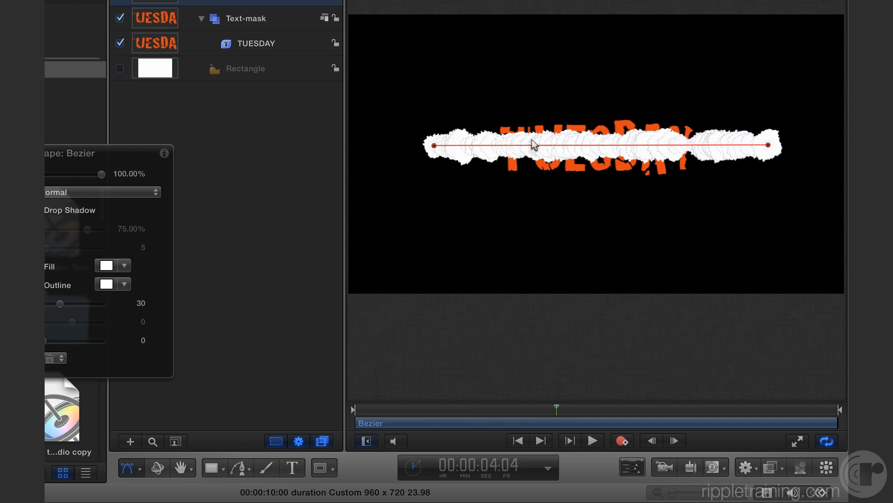
pyautogui.moveTo(106, 156); pyautogui.dragTo(247, 72)
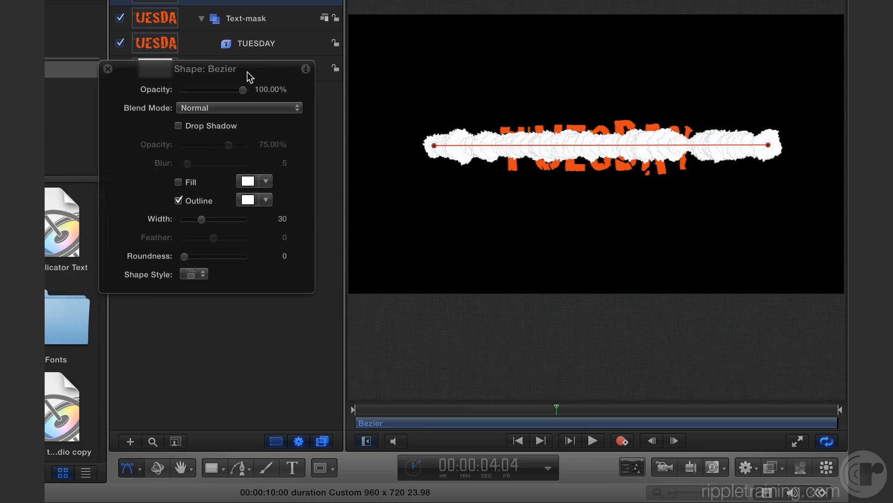
# Set the Bezier line's outline width to 78 and its outline color to black.
pyautogui.moveTo(208, 218); pyautogui.dragTo(230, 220)
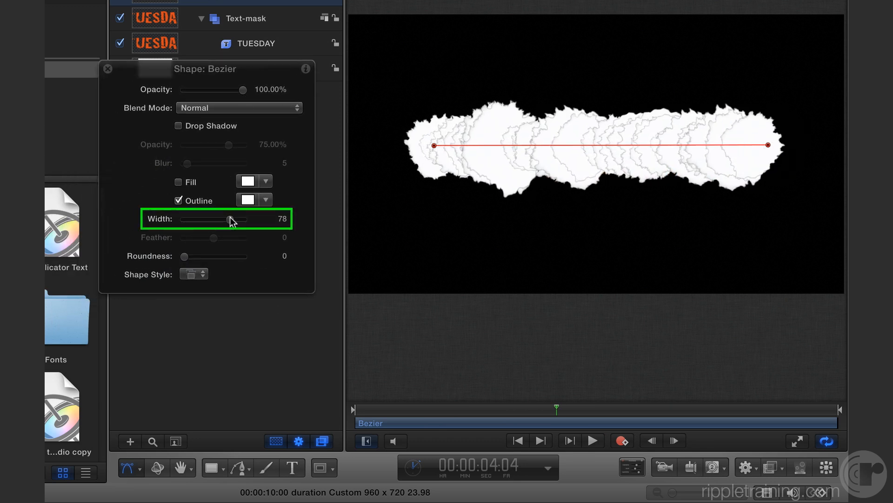
pyautogui.click(263, 199)
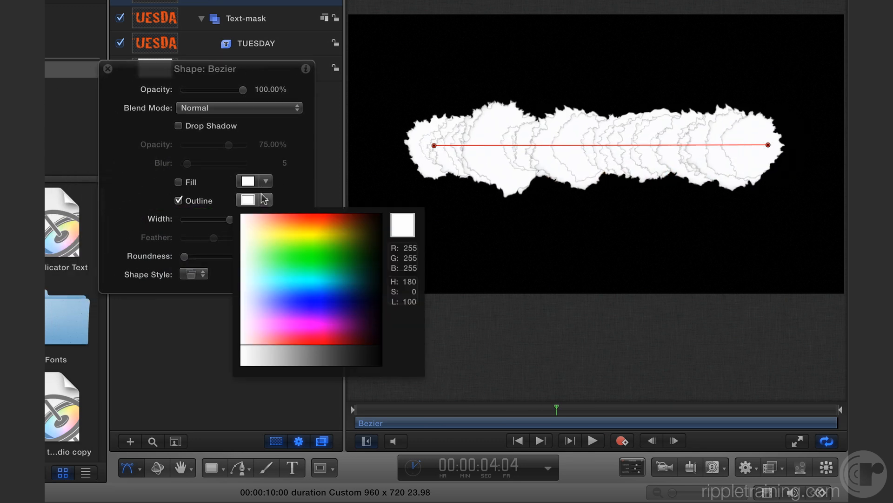
pyautogui.click(374, 356)
# Show the white Rectangle background layer again and play the ink bleed animation from the start twice.
pyautogui.moveTo(267, 66); pyautogui.dragTo(254, 161)
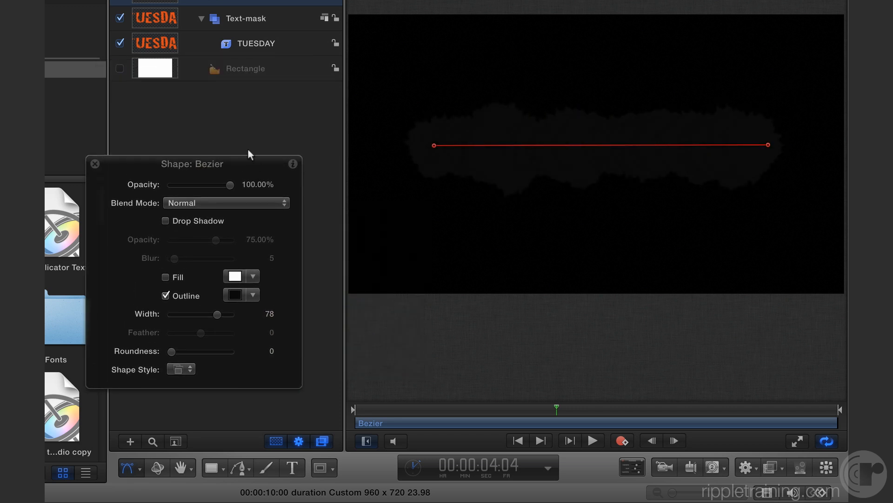
pyautogui.click(120, 69)
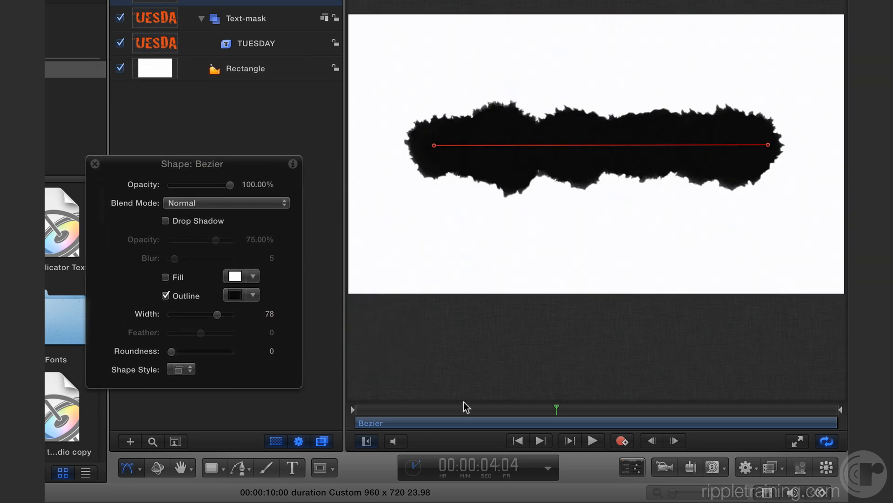
pyautogui.moveTo(453, 409); pyautogui.dragTo(355, 410)
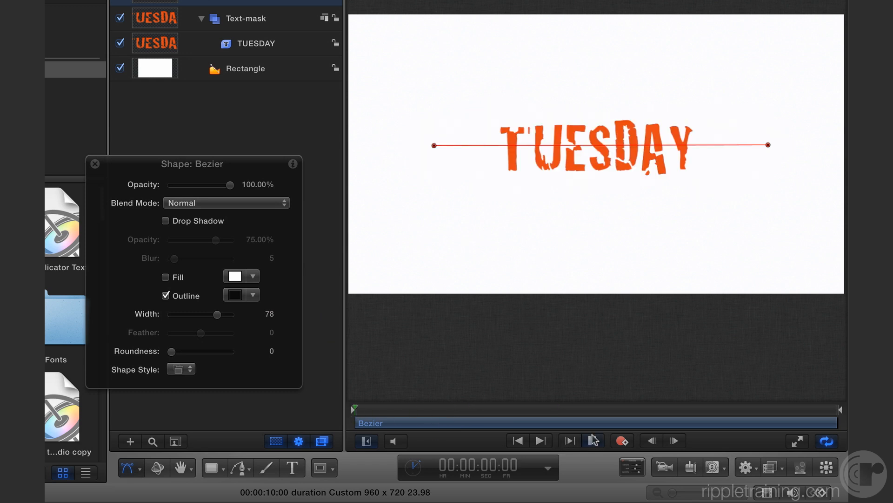
pyautogui.click(593, 440)
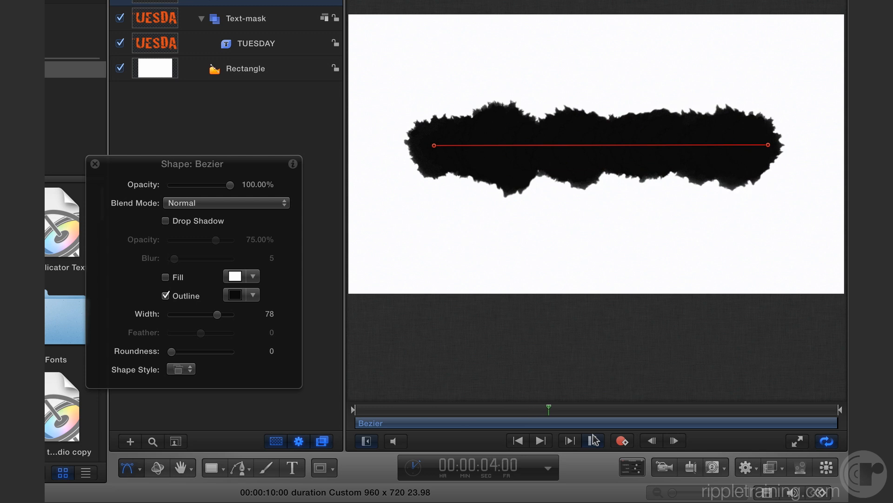
pyautogui.click(594, 440)
pyautogui.moveTo(496, 408); pyautogui.dragTo(343, 407)
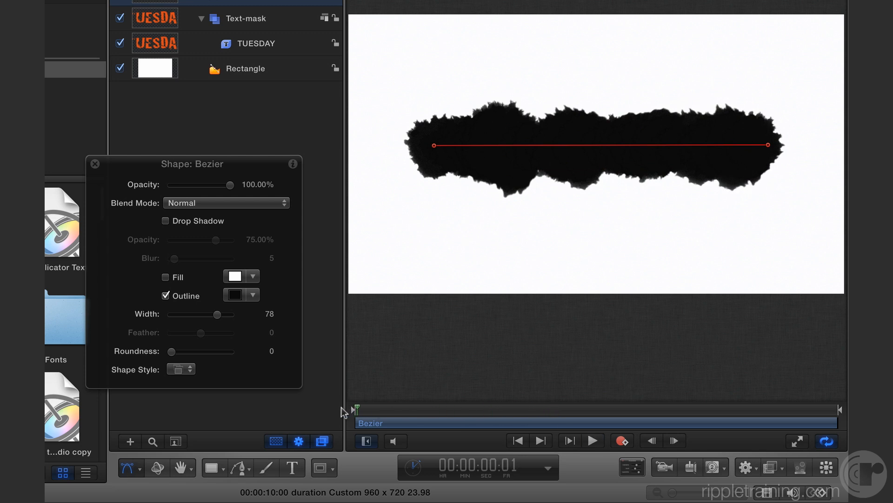
pyautogui.click(593, 439)
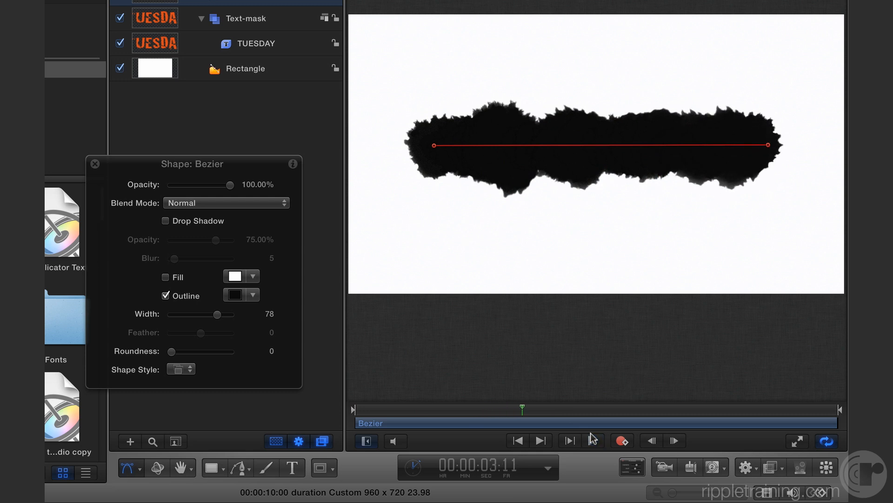
pyautogui.click(592, 439)
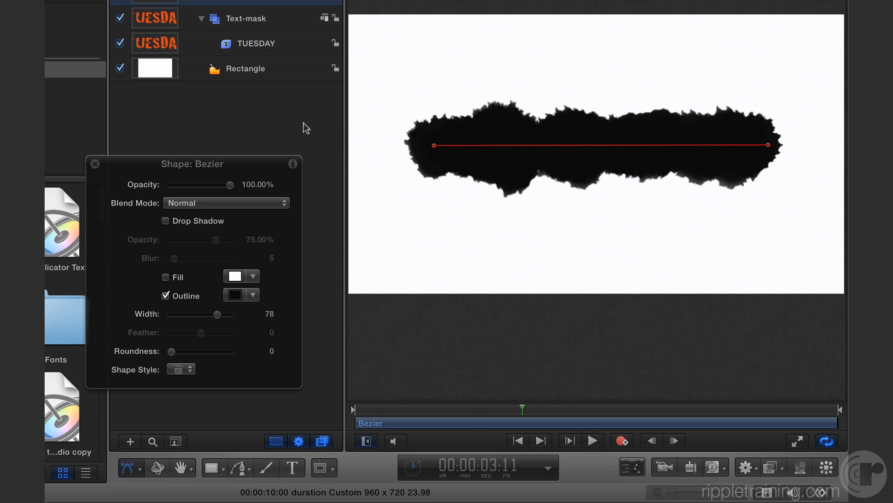
# Add an image mask to the Text-mask group.
pyautogui.click(260, 91)
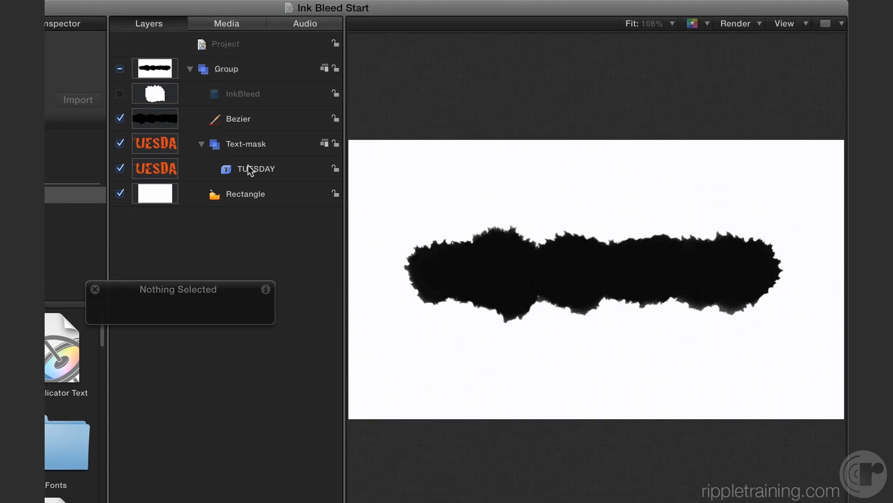
pyautogui.click(248, 168)
pyautogui.click(248, 144)
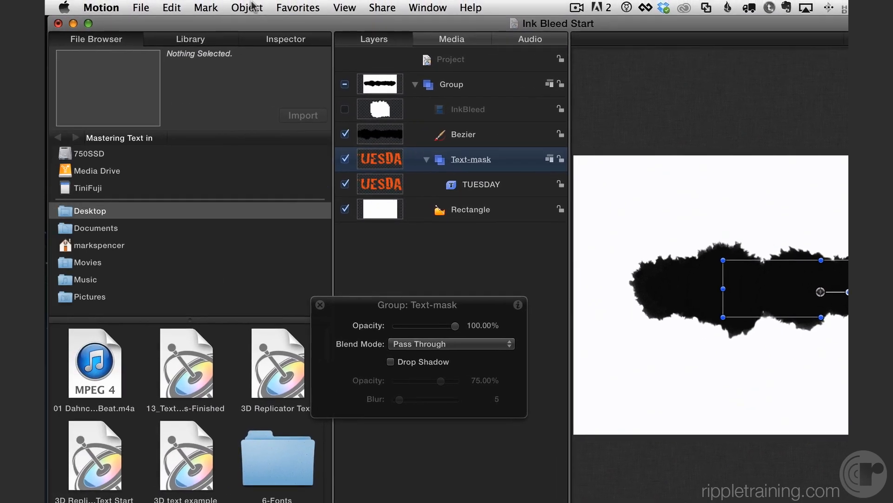
pyautogui.click(246, 8)
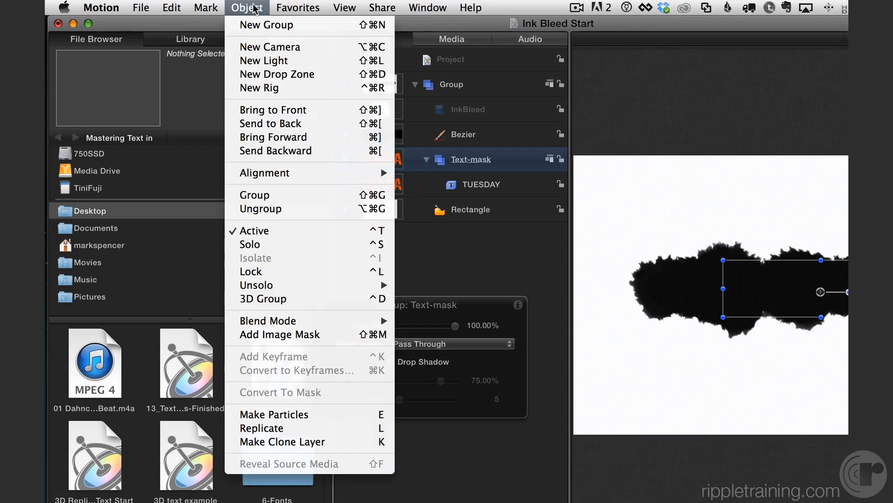
pyautogui.click(319, 335)
pyautogui.moveTo(462, 305); pyautogui.dragTo(527, 274)
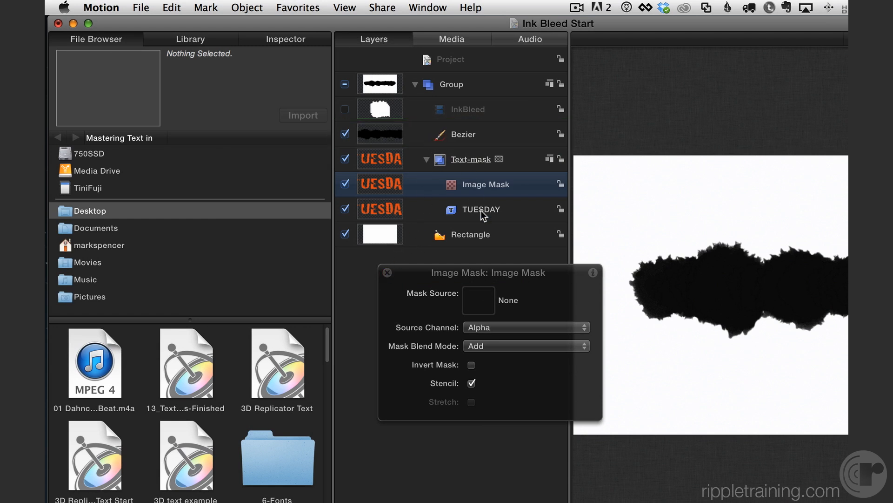
# Assign the Bezier line as the image mask's source and scrub through the start of the text reveal.
pyautogui.click(387, 272)
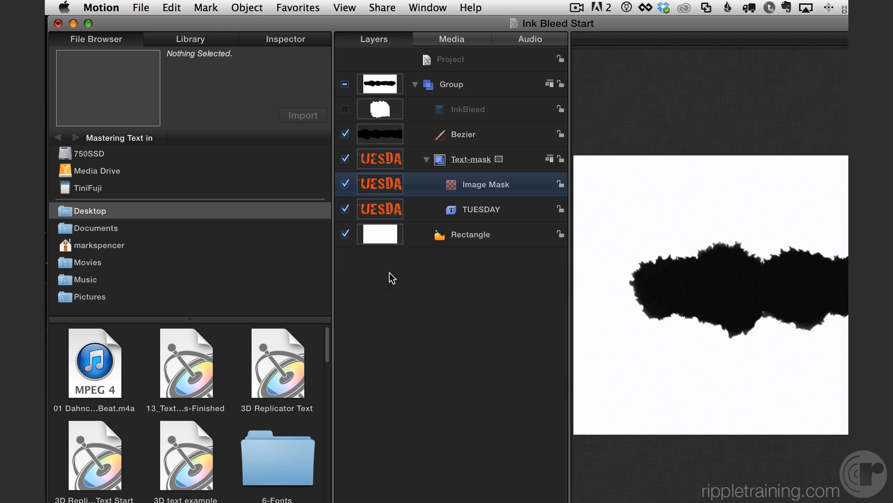
pyautogui.moveTo(438, 132); pyautogui.dragTo(471, 186)
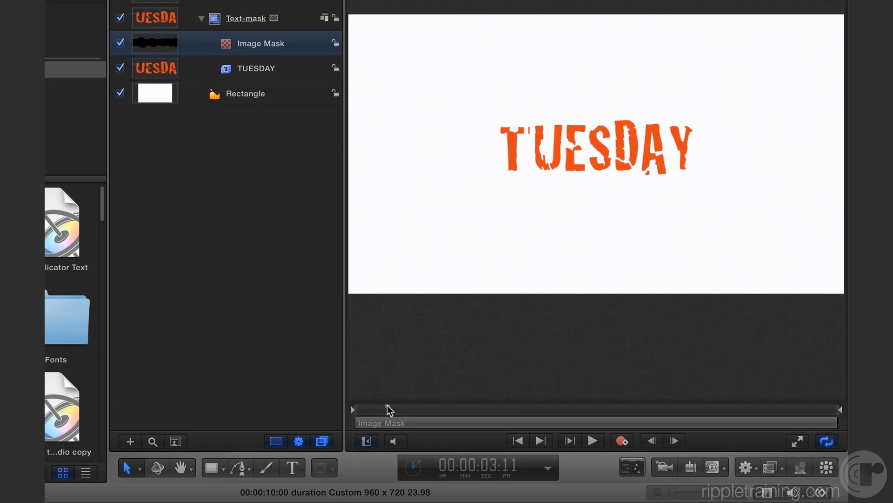
pyautogui.moveTo(390, 409); pyautogui.dragTo(435, 406)
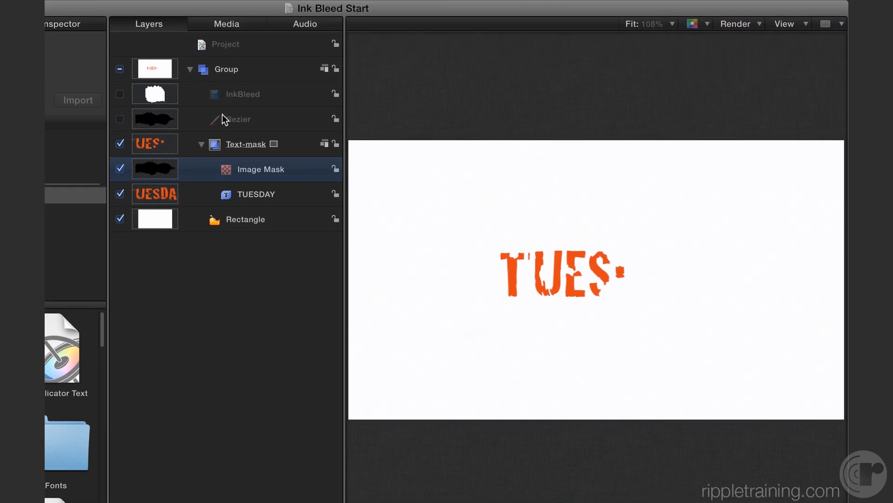
# Show the Bezier layer again and reorder it behind the Text-mask group, directly above the Rectangle layer.
pyautogui.click(120, 120)
pyautogui.click(231, 121)
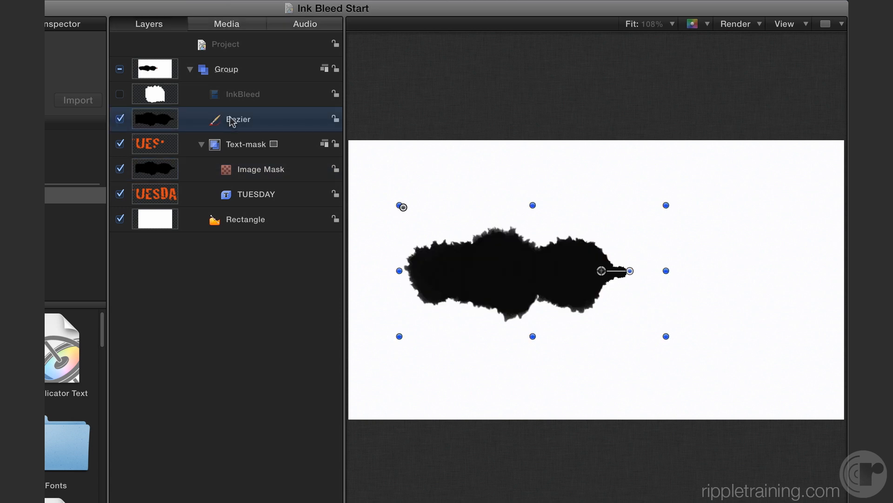
pyautogui.press('super+shift+bracketleft')
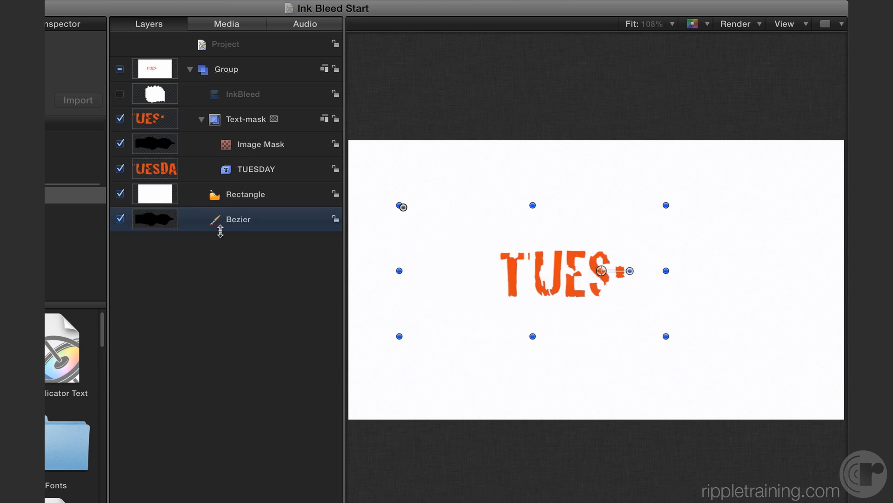
pyautogui.press('super+bracketright')
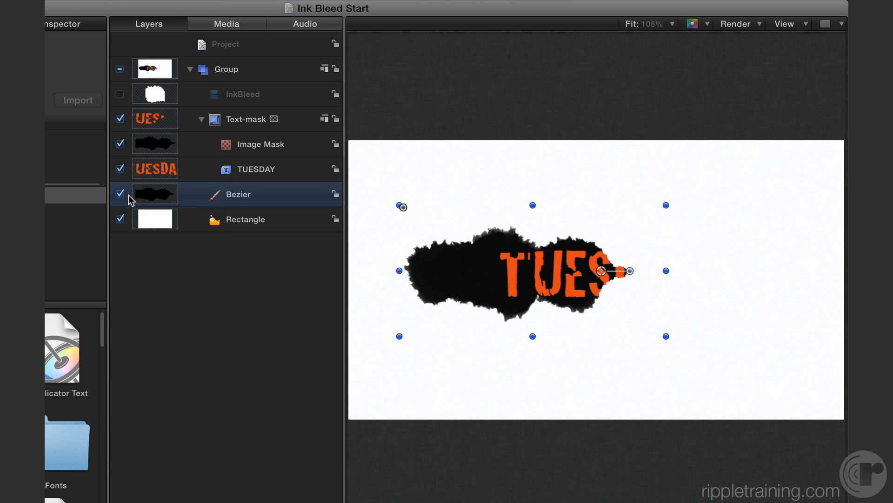
# Scrub back to 00:00:01:04 and compare the text reveal with the Bezier layer hidden and shown.
pyautogui.moveTo(435, 409); pyautogui.dragTo(413, 410)
pyautogui.click(120, 68)
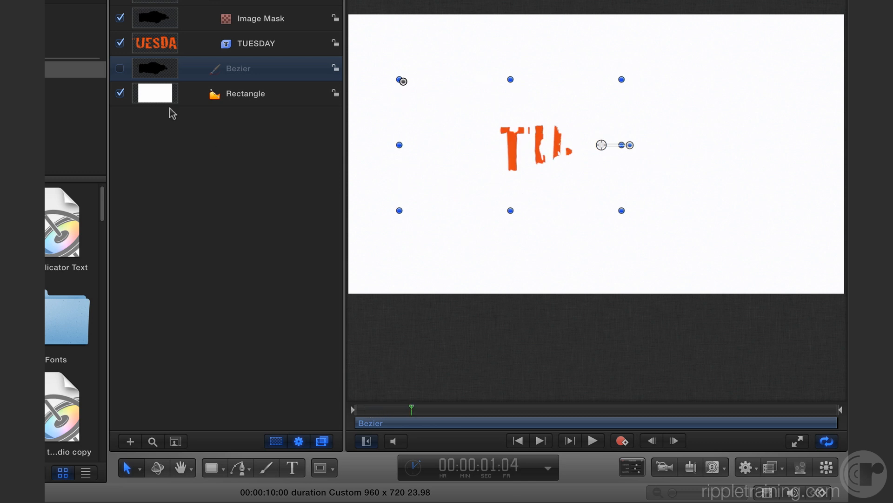
pyautogui.click(120, 70)
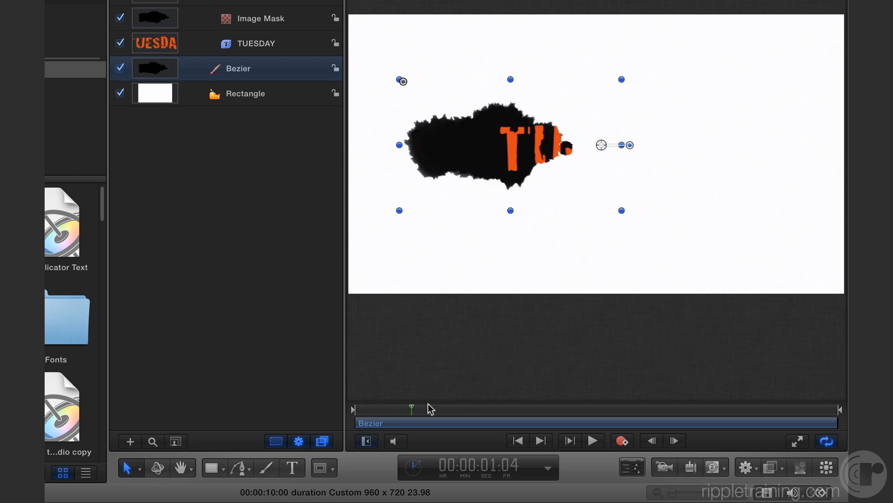
# Play the combined ink bleed and text reveal from the first frame, and stop once the whole word is revealed.
pyautogui.press('Home')
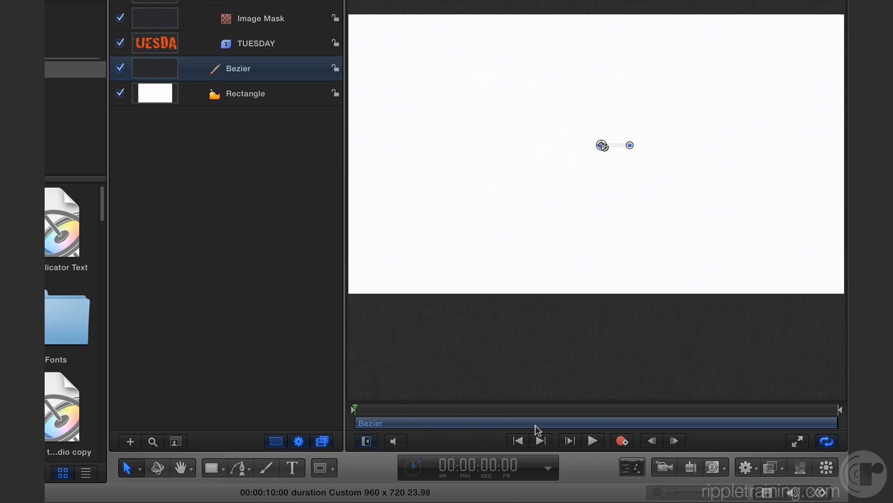
pyautogui.click(592, 440)
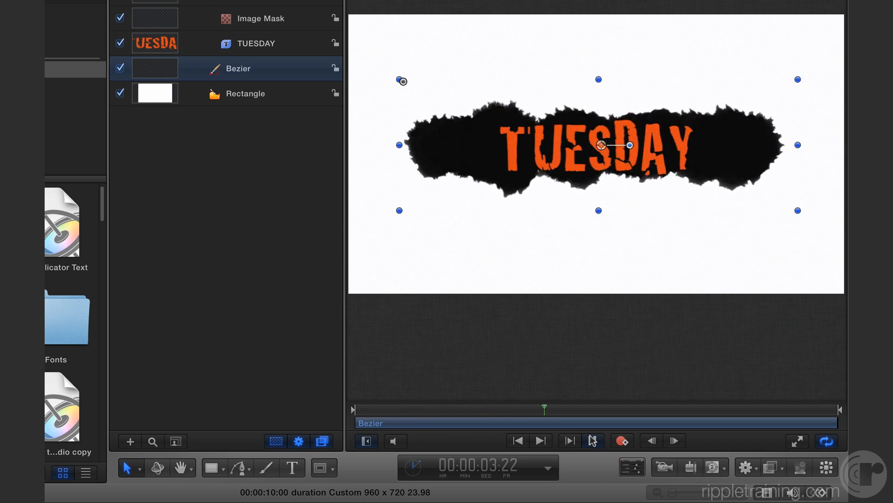
pyautogui.click(592, 441)
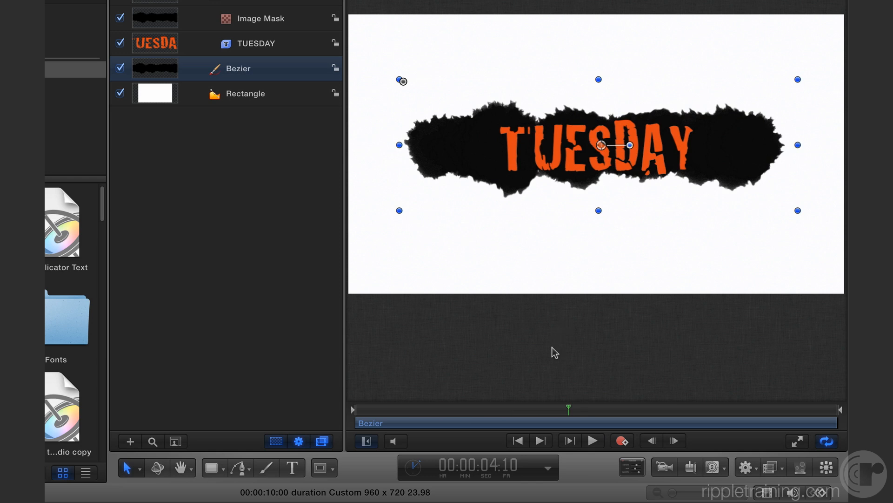